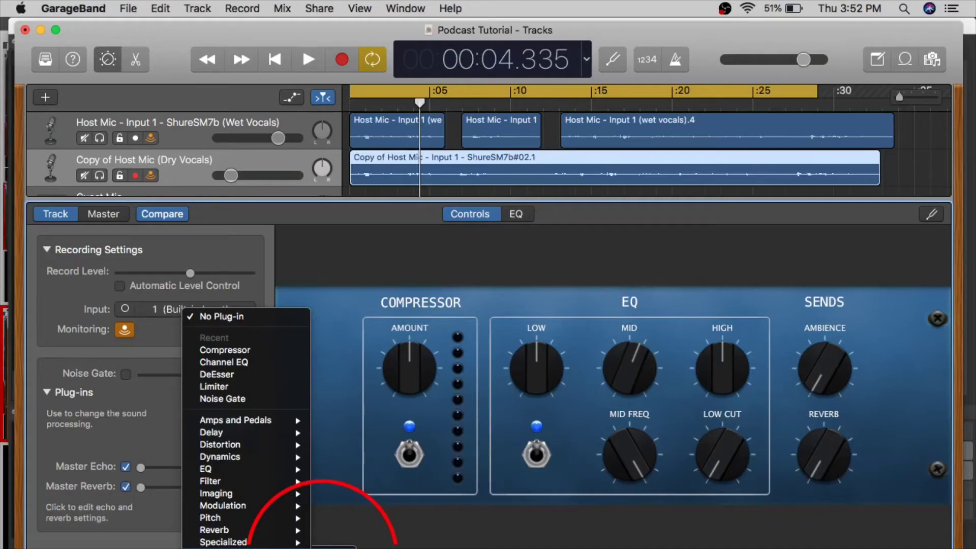
Step: Add a Gain plug-in to the Copy of Host Mic (Dry Vocals) track and set its gain to +1.0 dB
left_click(323, 548)
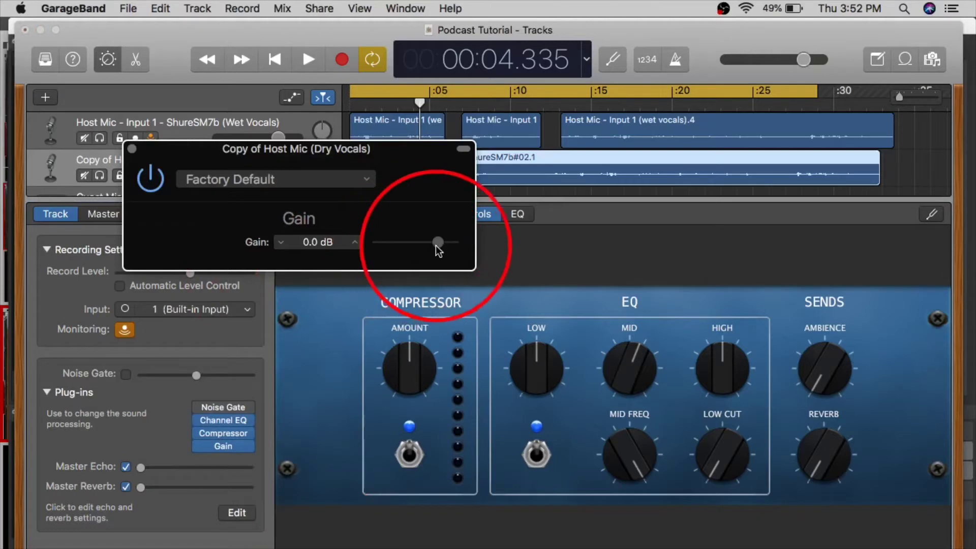
left_click_drag(352, 243, 353, 243)
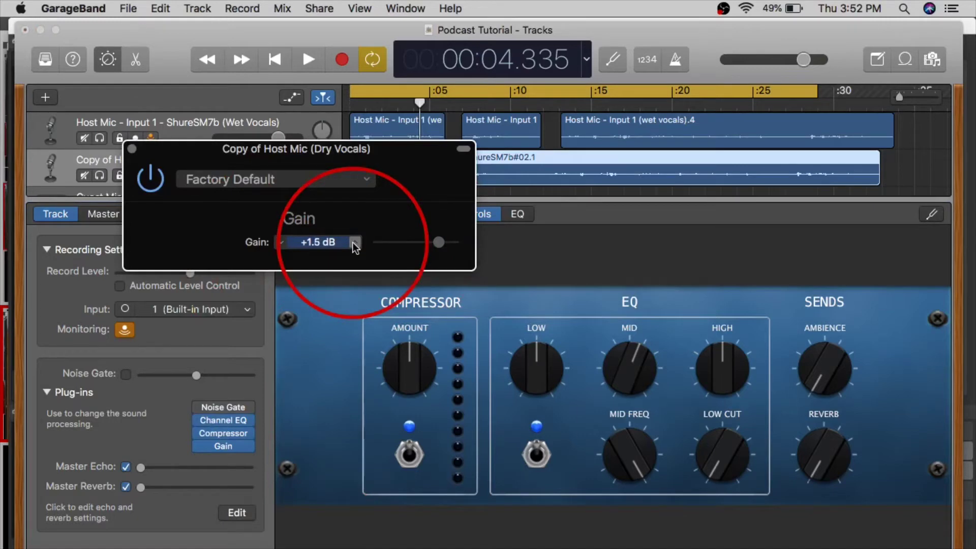
left_click_drag(439, 243, 506, 262)
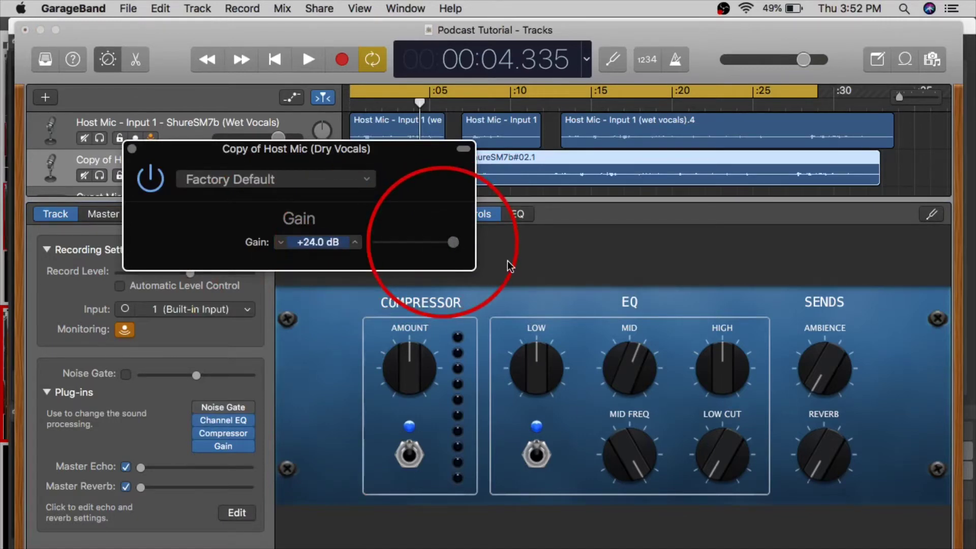
left_click_drag(446, 248, 447, 248)
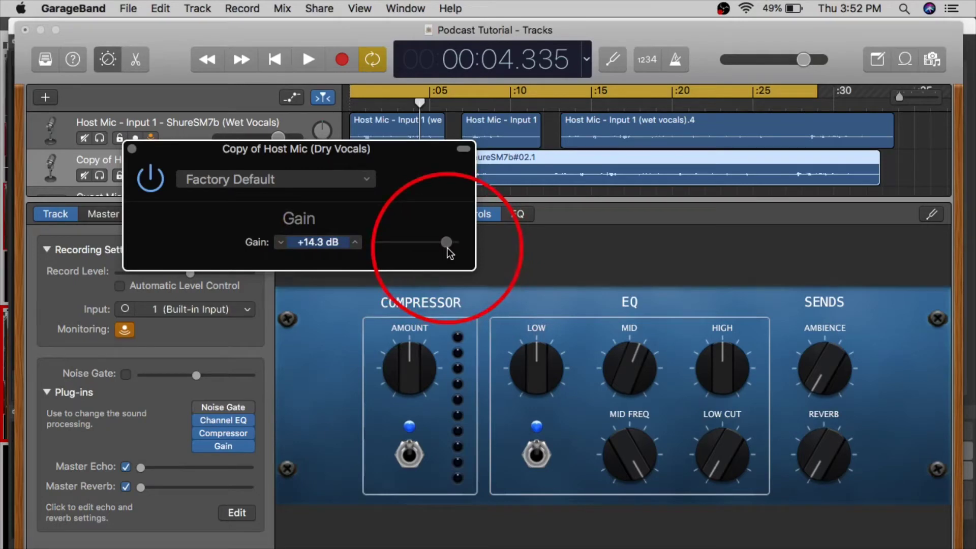
left_click_drag(448, 248, 438, 249)
left_click(353, 244)
left_click(353, 244)
left_click(352, 244)
left_click(352, 244)
left_click(353, 244)
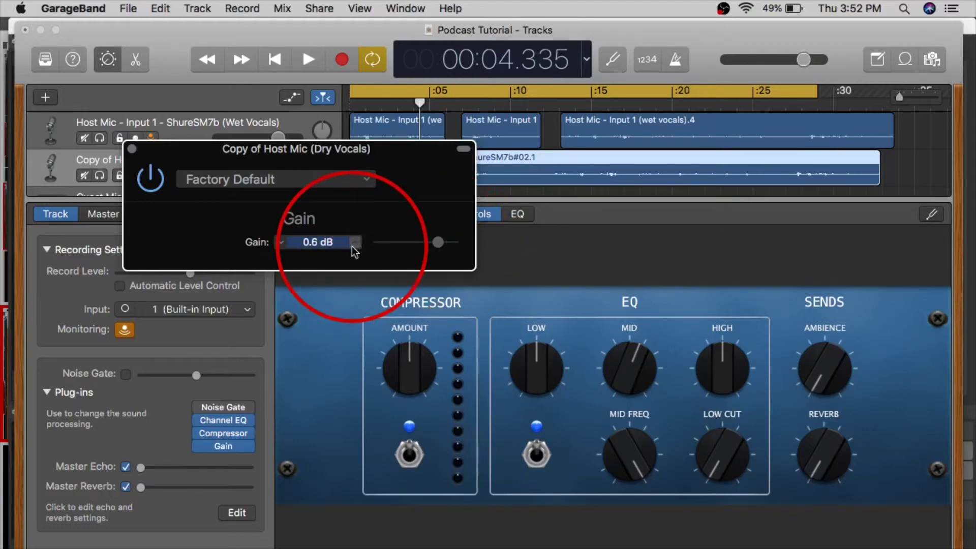
left_click(353, 244)
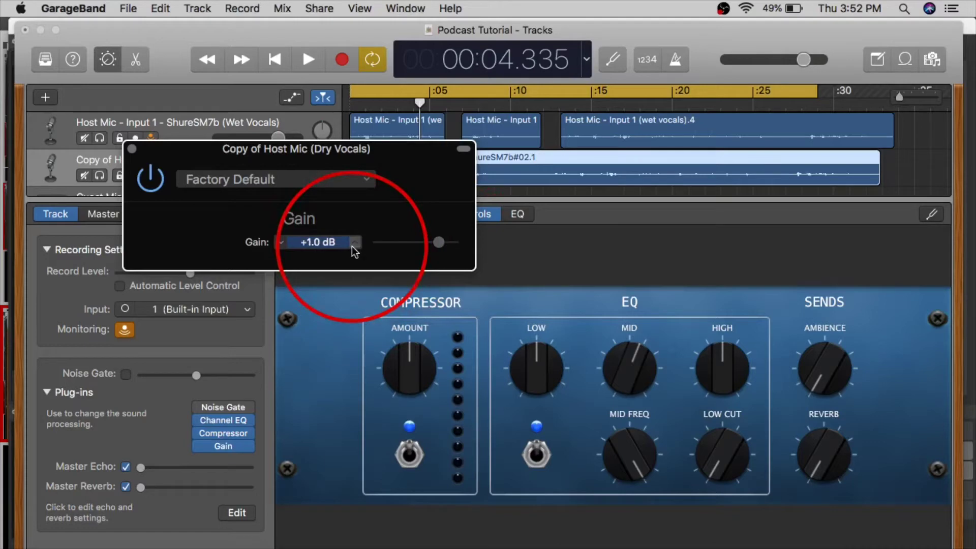
Step: Bypass the Gain plug-in on the Dry Vocals track and close its window
left_click(363, 181)
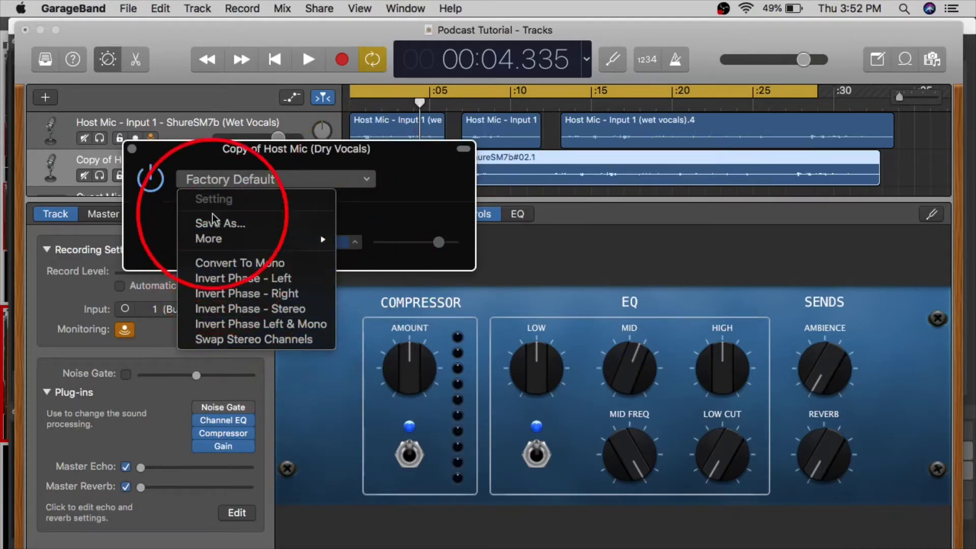
left_click(390, 207)
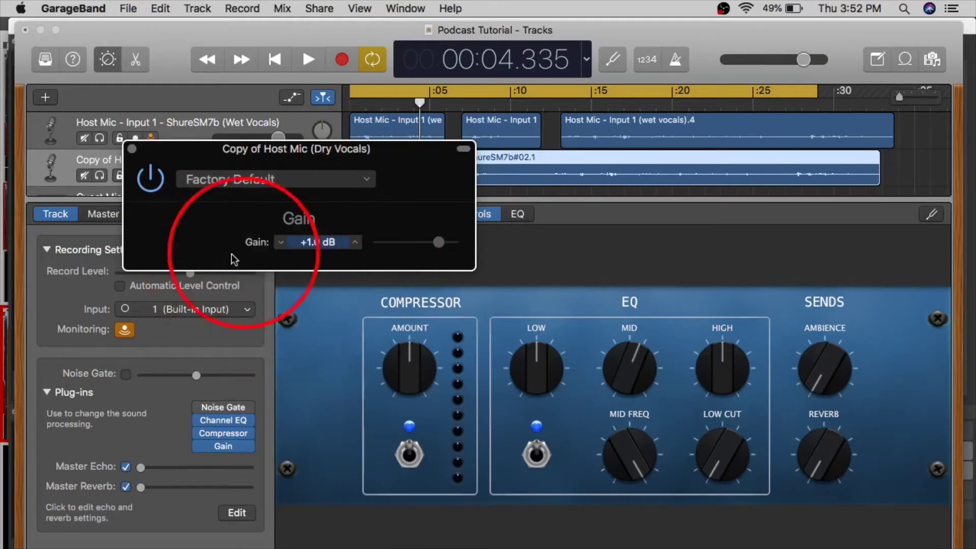
left_click(150, 193)
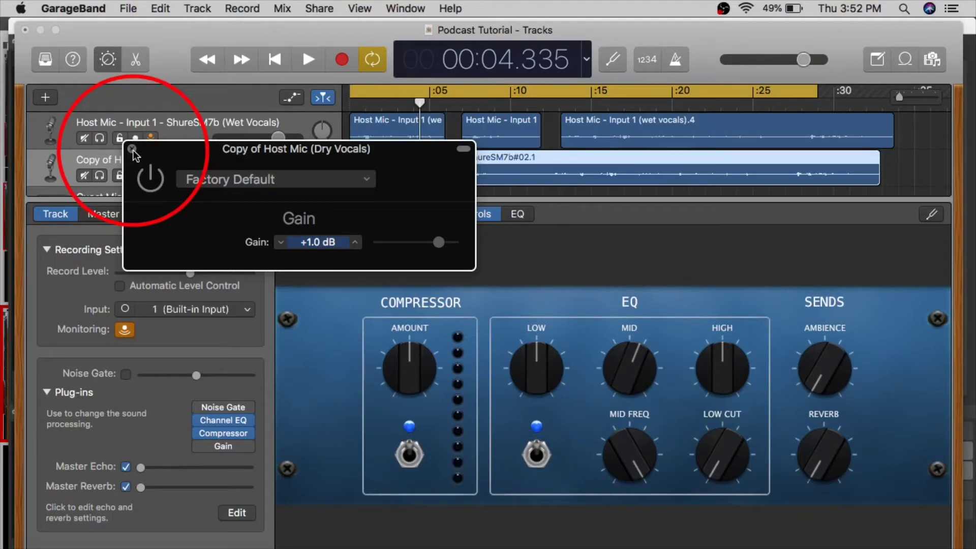
left_click(131, 149)
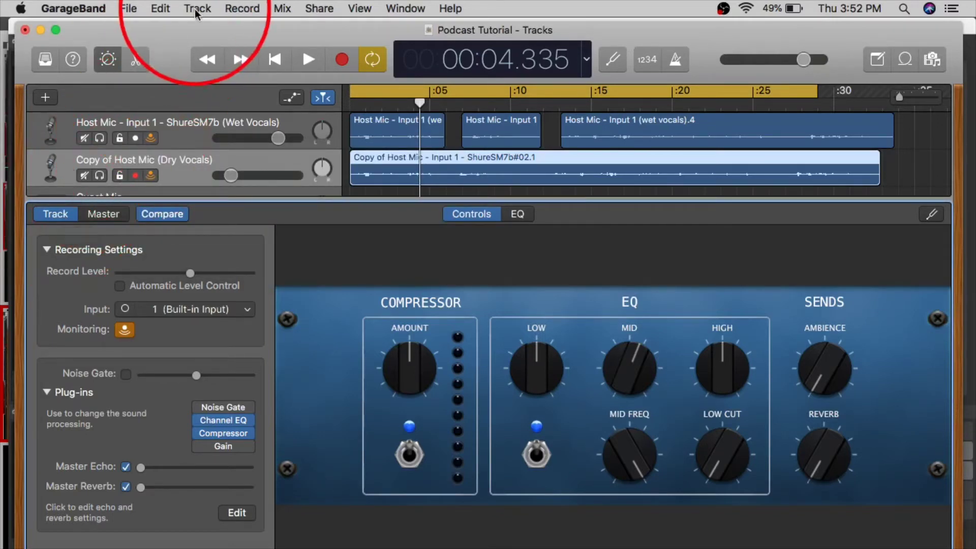
Step: Show the track automation and hide the Smart Controls
left_click(281, 15)
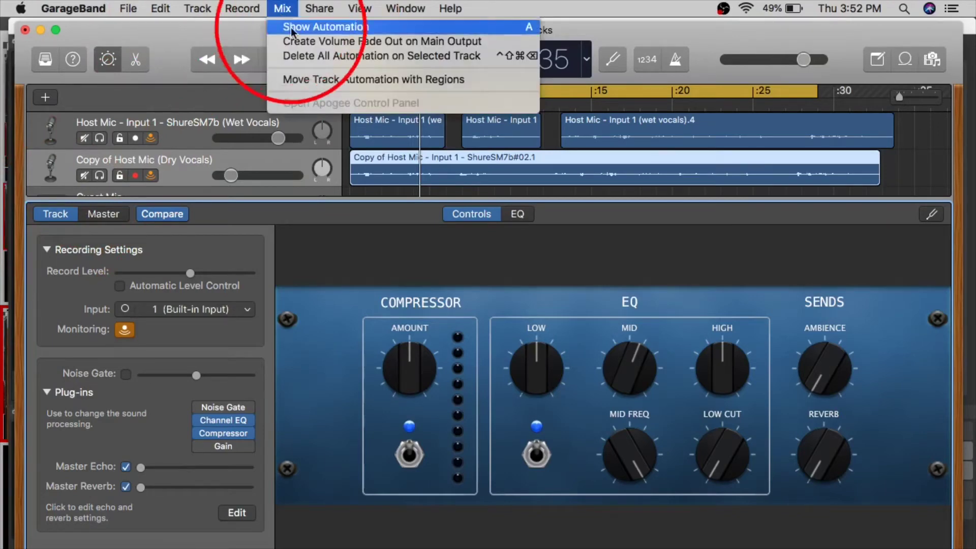
left_click(290, 27)
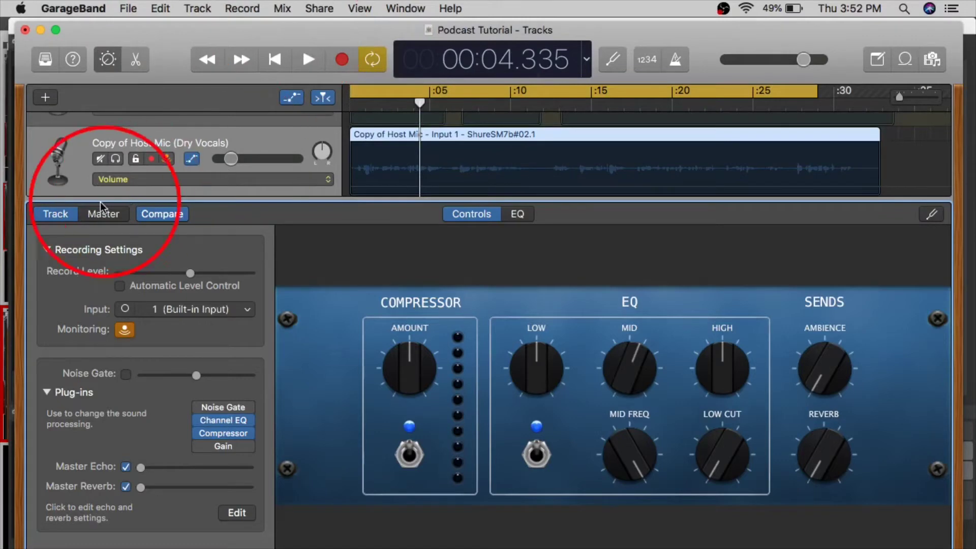
left_click(107, 60)
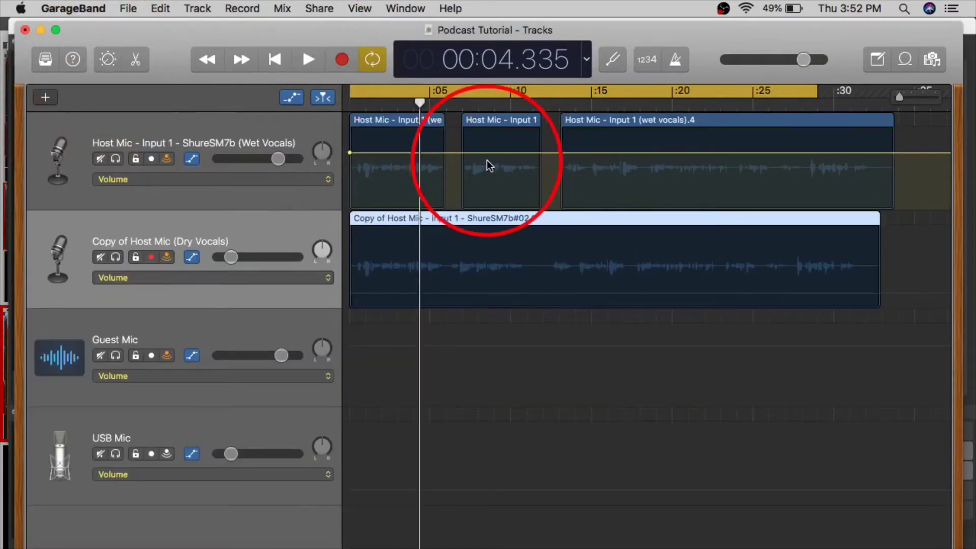
Step: Activate the volume automation lines of the Dry Vocals, Guest Mic and USB Mic tracks
left_click(505, 232)
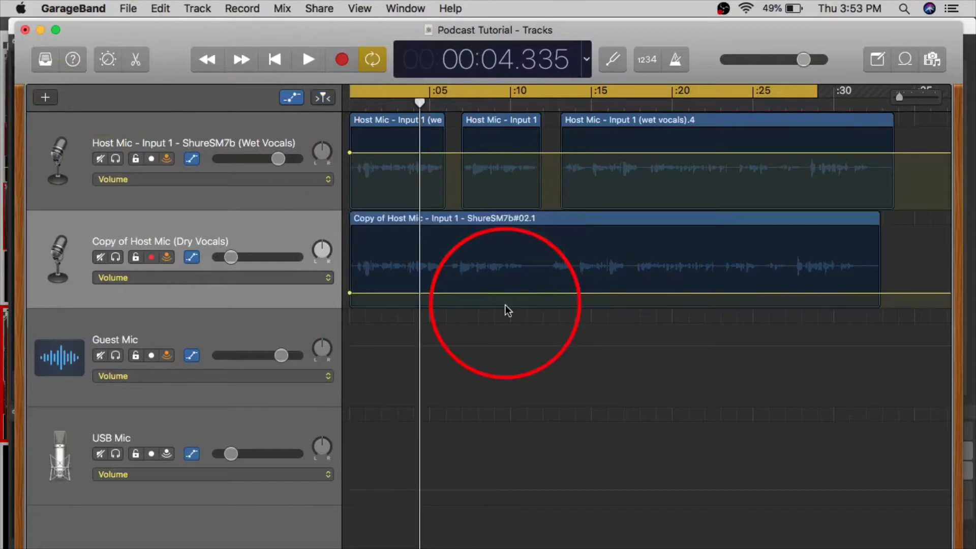
left_click(493, 358)
left_click(494, 434)
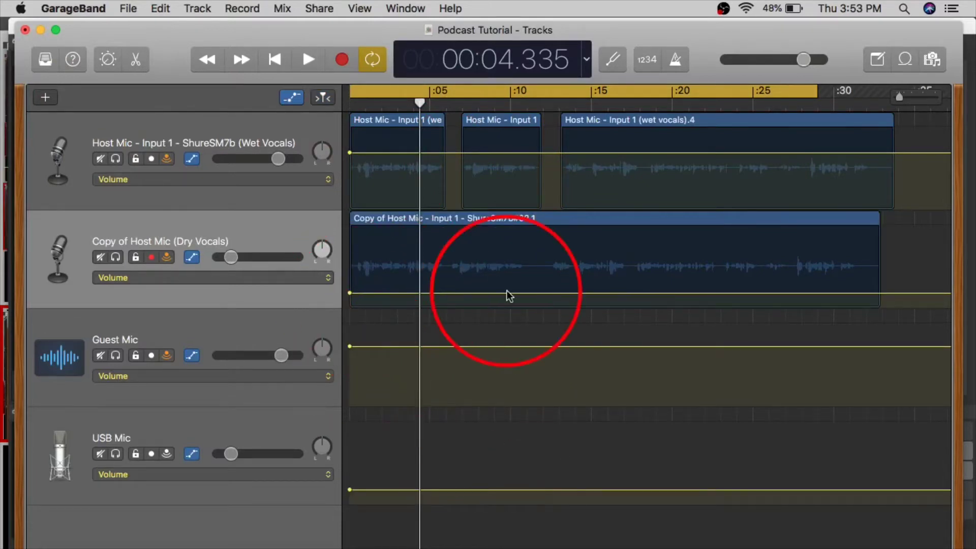
Step: Try Echo as the automation parameter of the Host Mic (Wet Vocals) track and return it to Volume
left_click(143, 180)
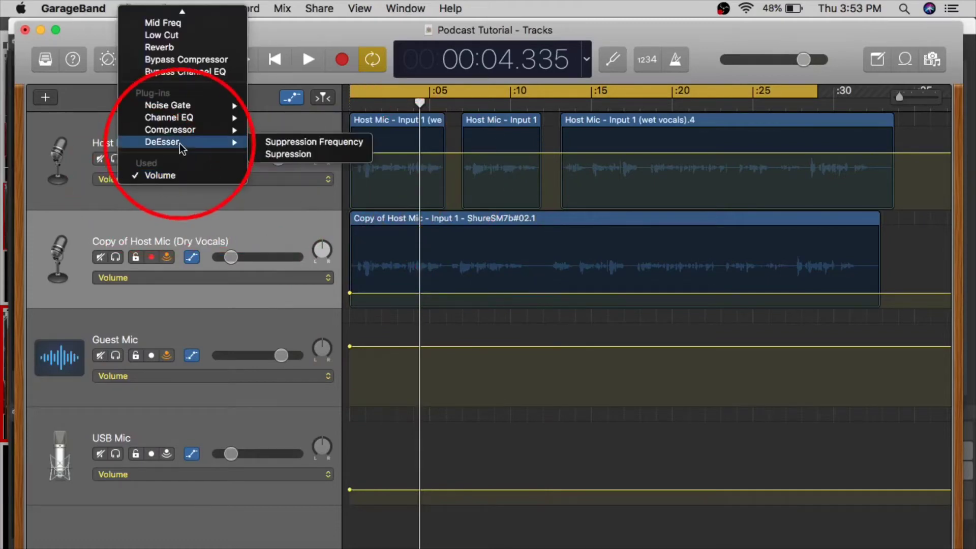
mouse_move(187, 136)
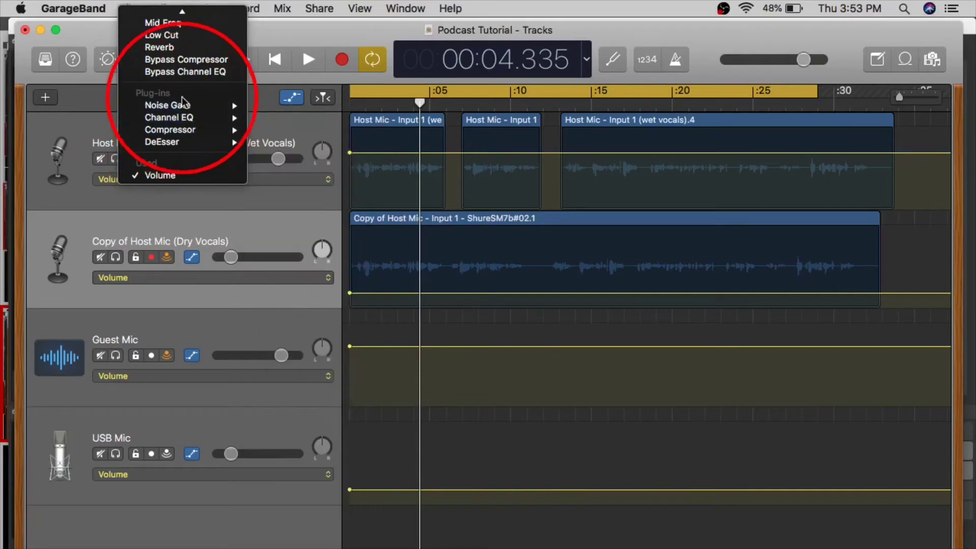
mouse_move(184, 11)
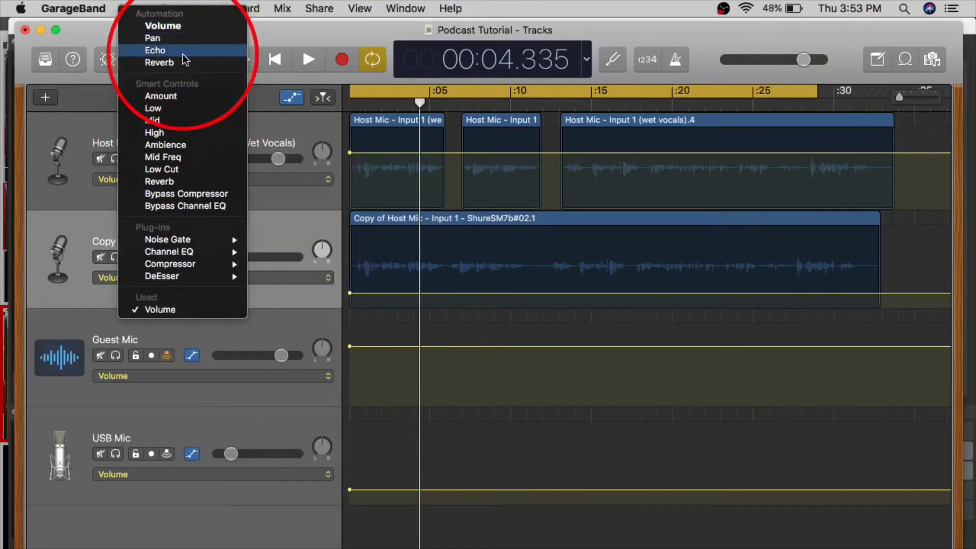
left_click(182, 51)
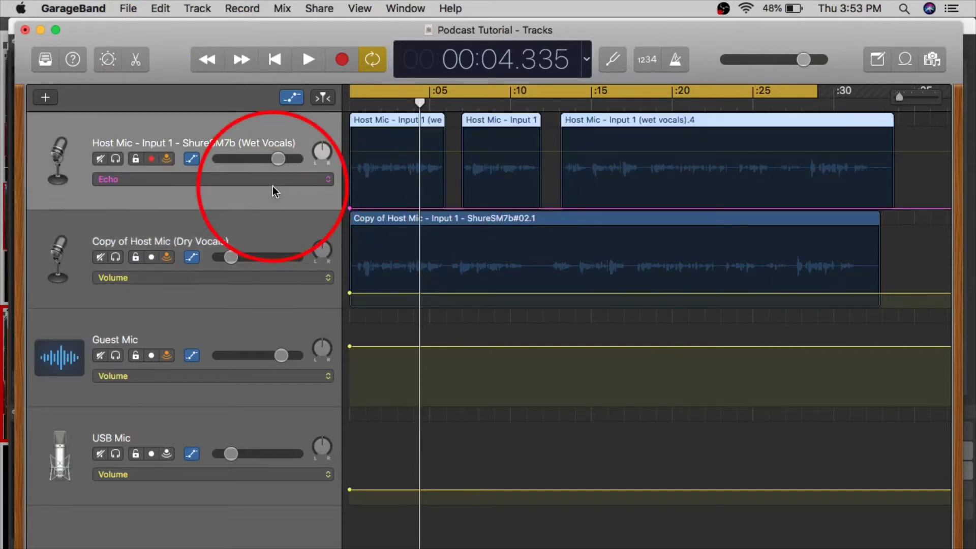
left_click(198, 178)
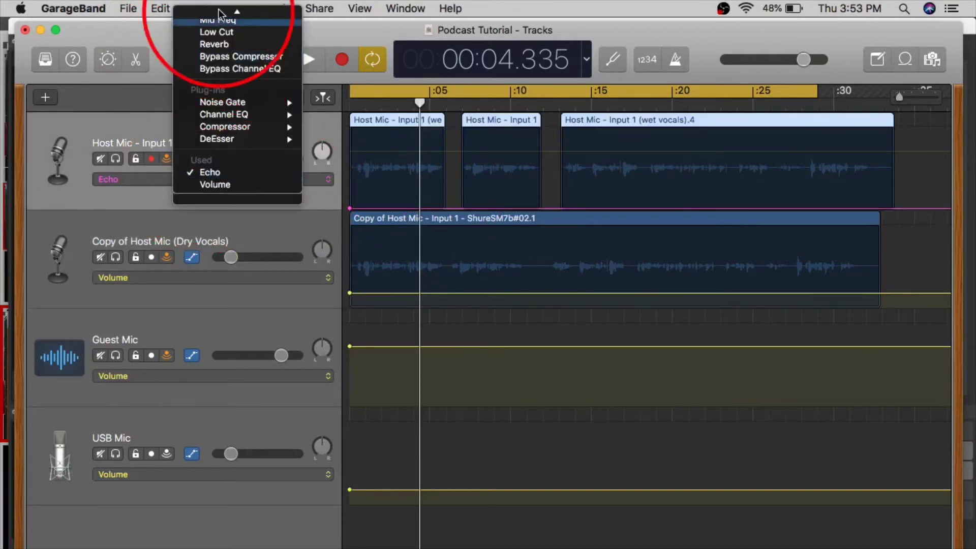
left_click(235, 243)
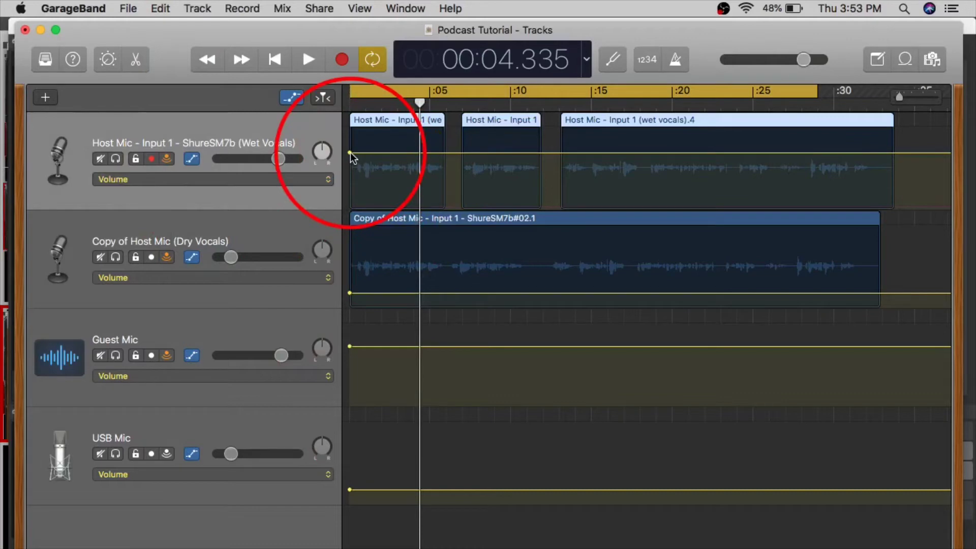
Step: Create a volume fade-out on the main output
left_click(280, 10)
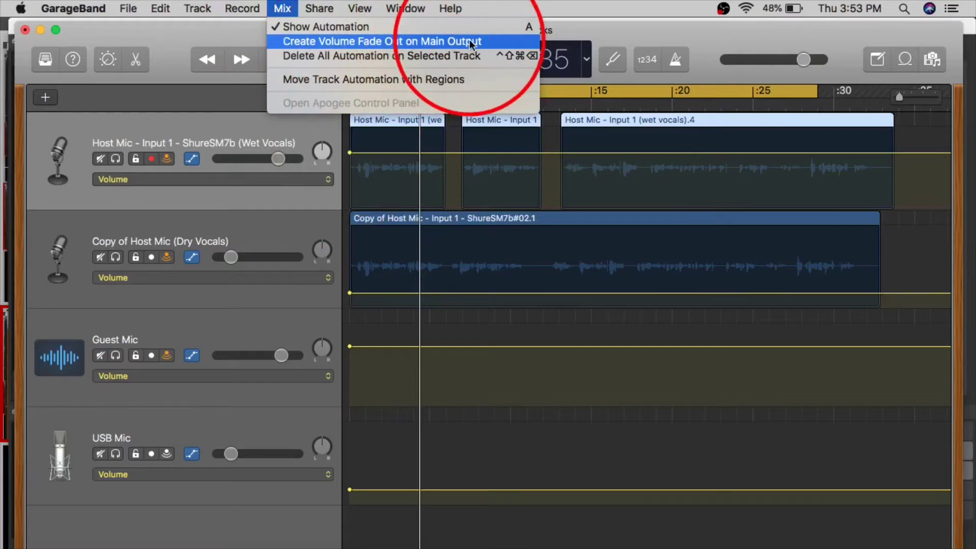
left_click(277, 44)
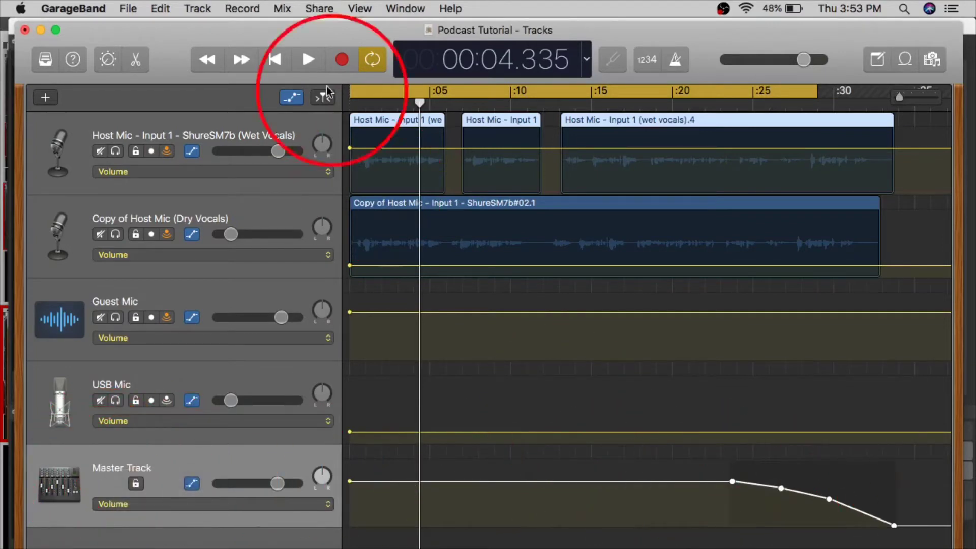
Step: Hide the Master Track and show it again
left_click(197, 8)
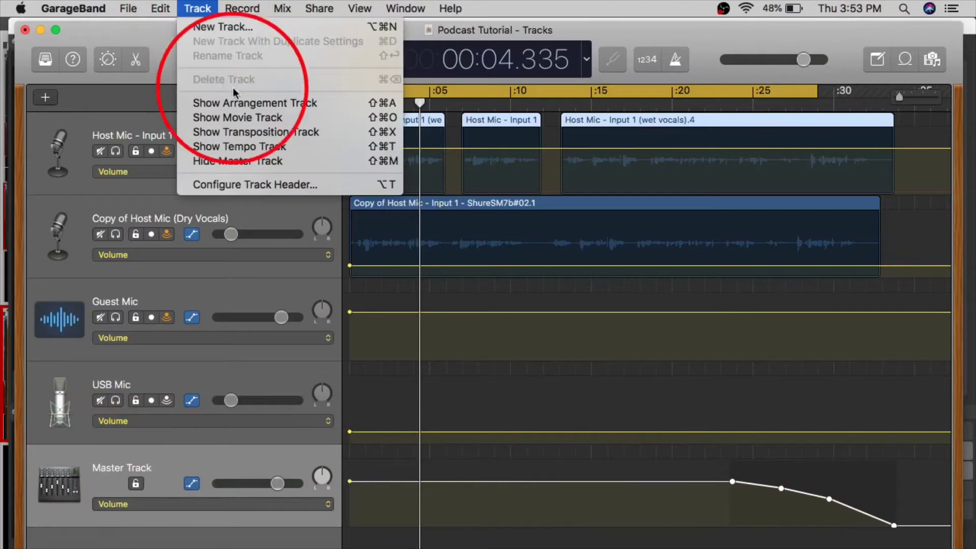
left_click(254, 160)
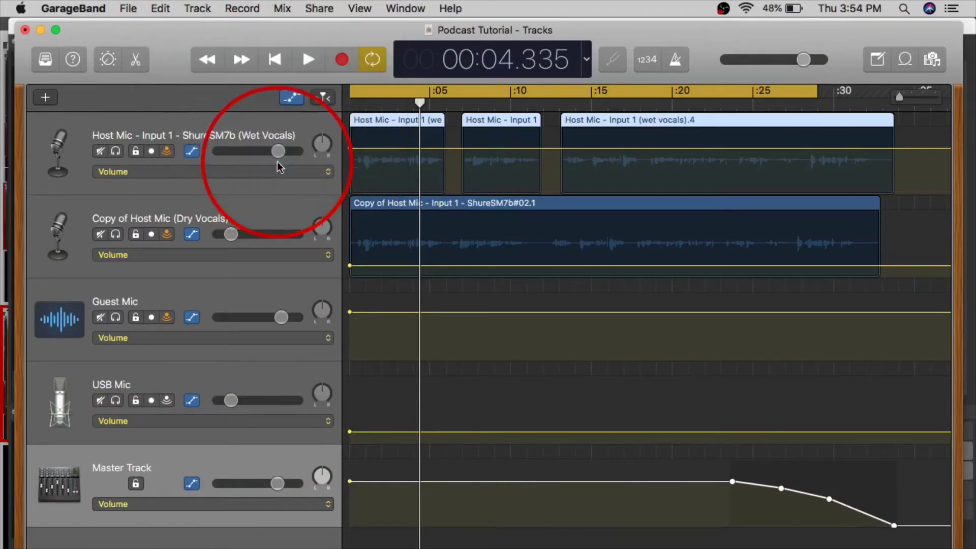
left_click(197, 8)
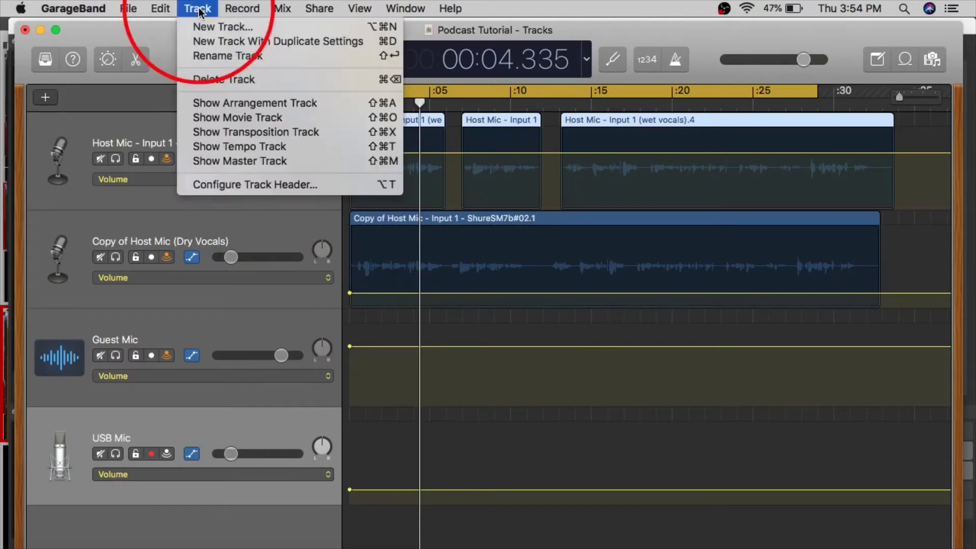
left_click(221, 161)
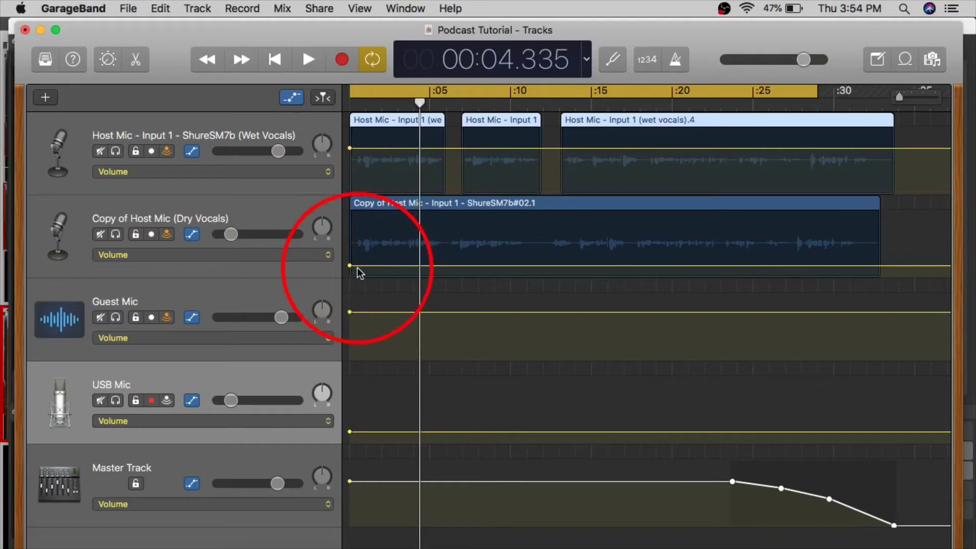
Step: Add three volume automation points on the Dry Vocals track, raising the middle one at about 5.9 s to about -17.8 dB
left_click(474, 265)
left_click(419, 265)
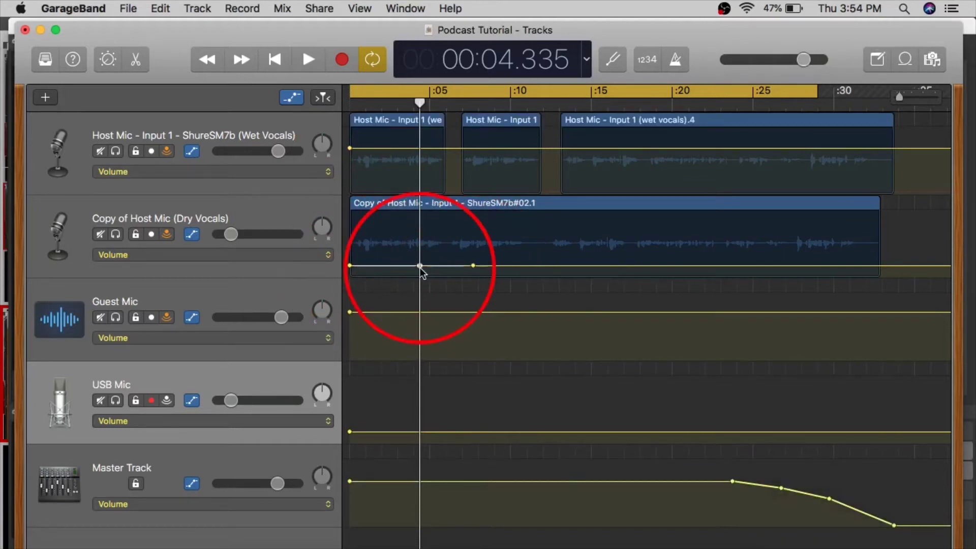
mouse_move(444, 265)
left_mouse_down()
mouse_move(444, 234)
mouse_move(444, 260)
left_mouse_up()
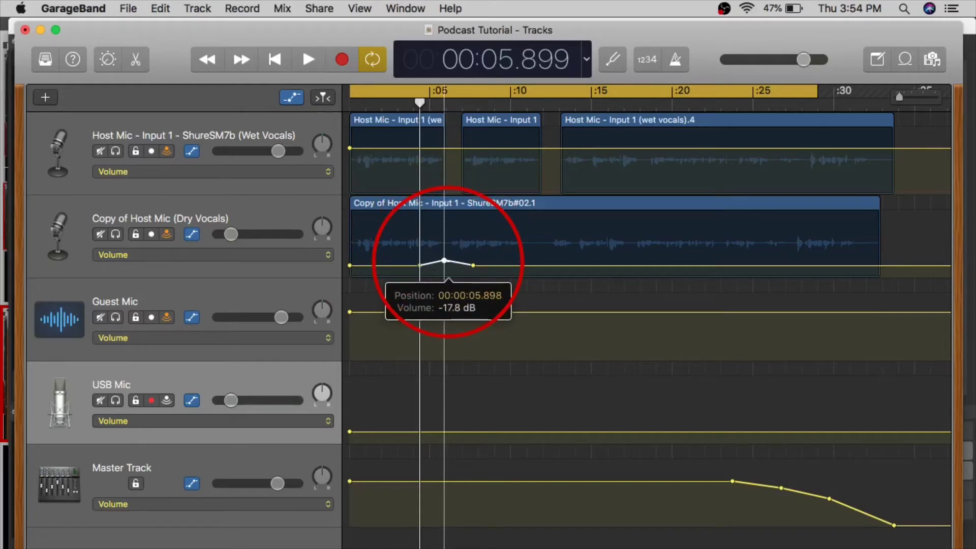
left_click_drag(444, 260, 447, 262)
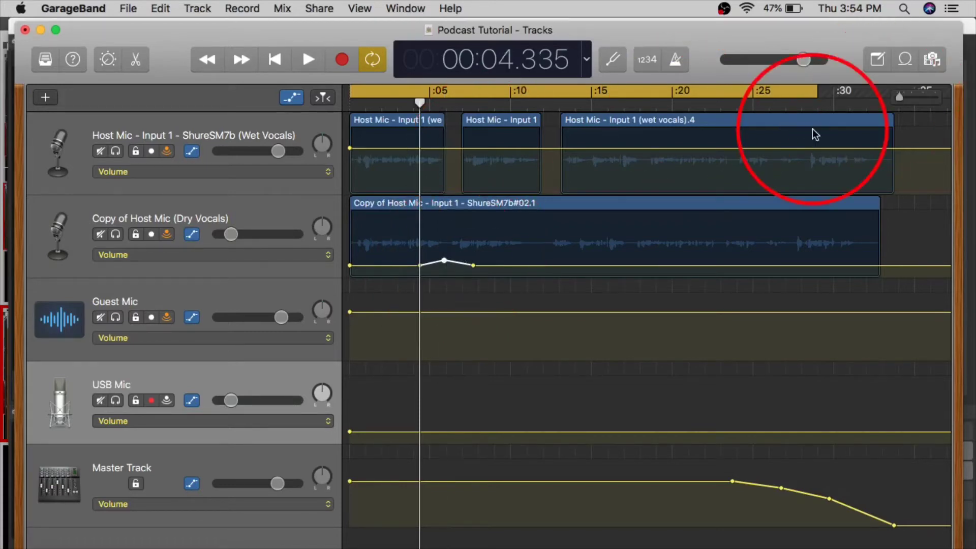
Step: Add a volume automation point on the Guest Mic track at about 5.7 s and another on the Dry Vocals track at about 5.4 s
left_click_drag(900, 97, 913, 98)
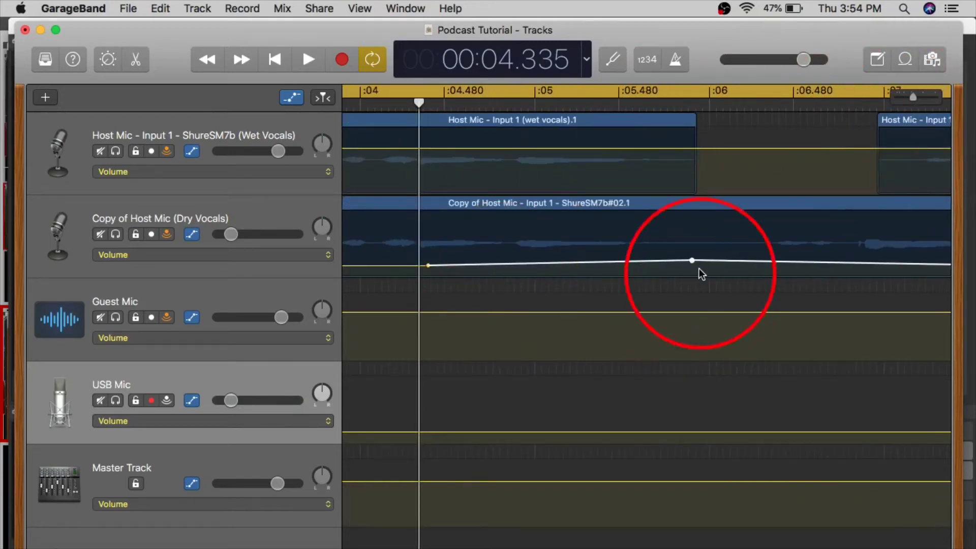
left_click(154, 300)
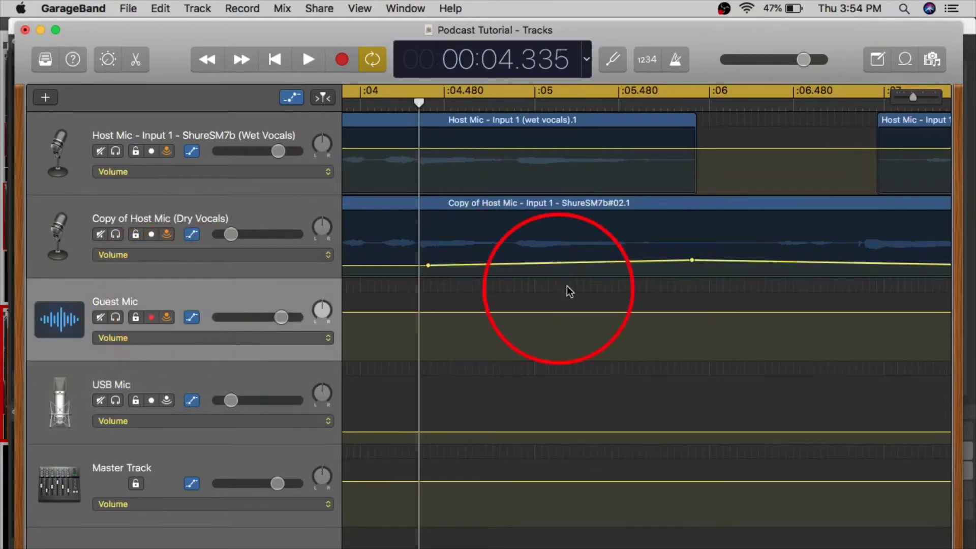
left_click(654, 312)
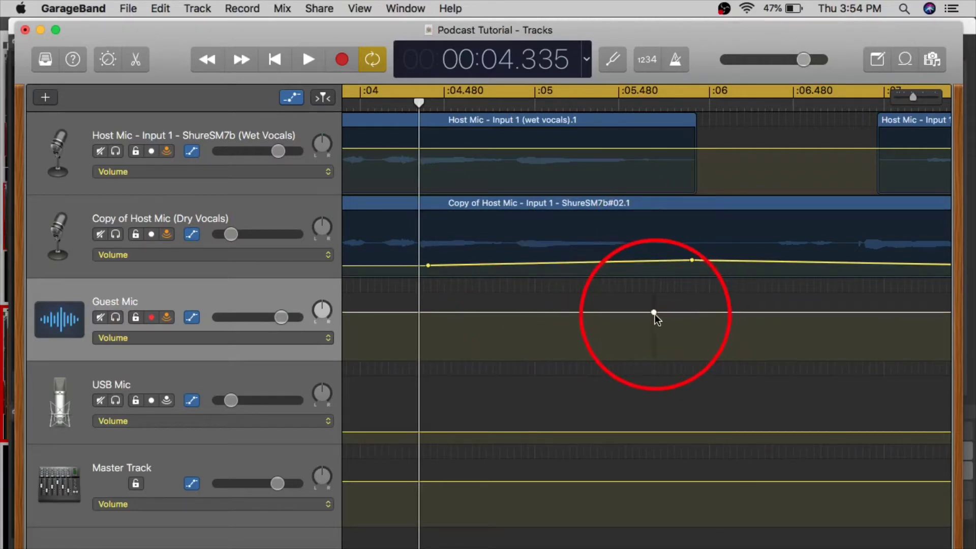
left_click(240, 213)
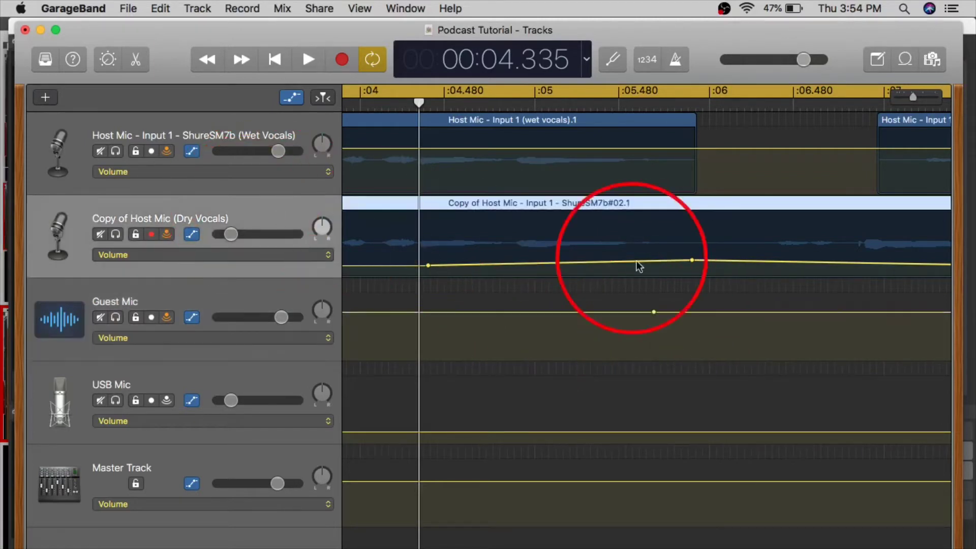
left_click(599, 263)
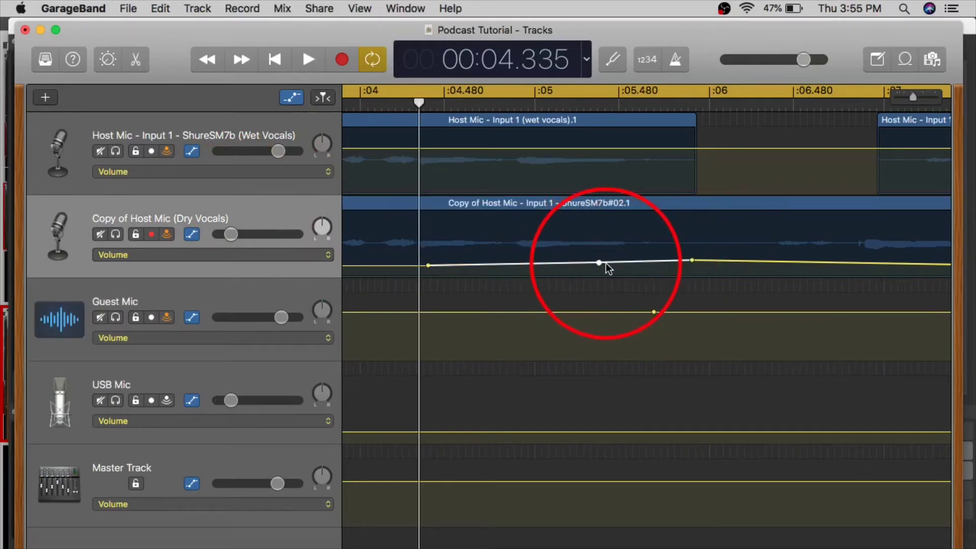
Step: Add raised volume points on the Dry Vocals track at about 5.6 s and 5.8 s (about +0.3 dB), and move the following point to about 6.3 s
left_click_drag(637, 262, 637, 238)
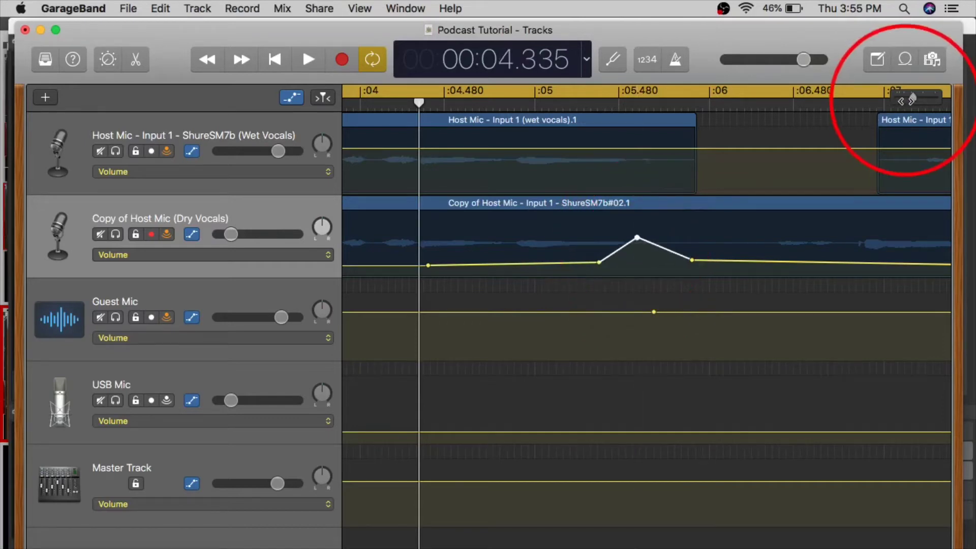
left_click_drag(912, 99, 917, 100)
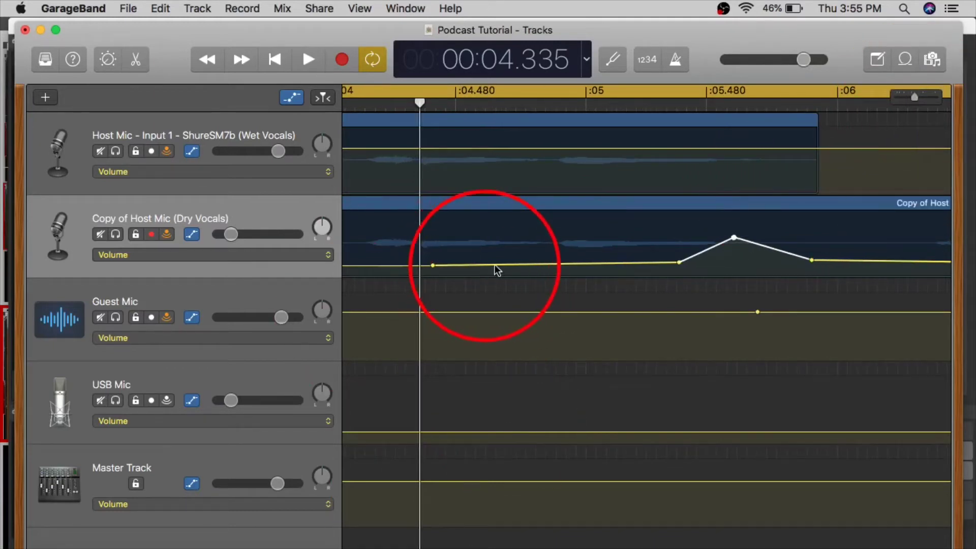
left_click(679, 263)
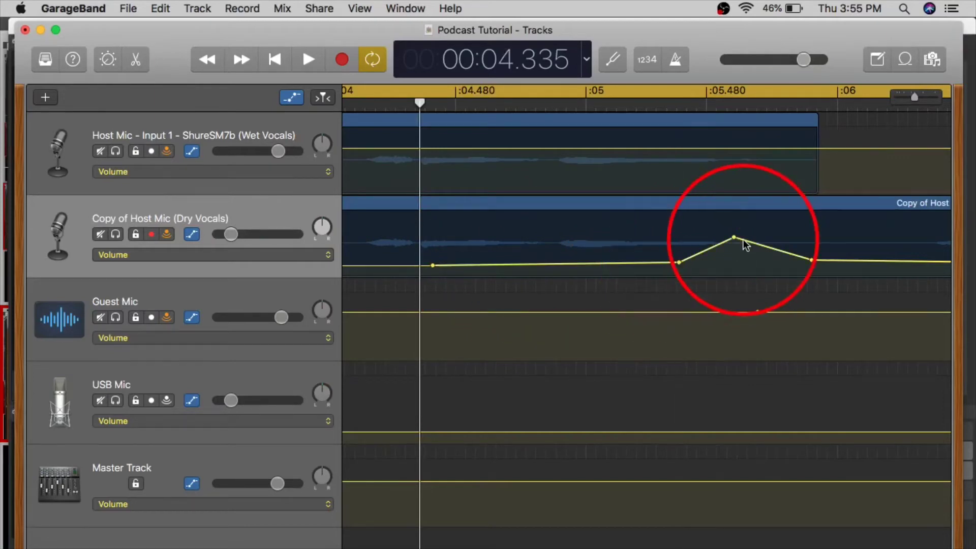
left_click_drag(784, 257, 783, 232)
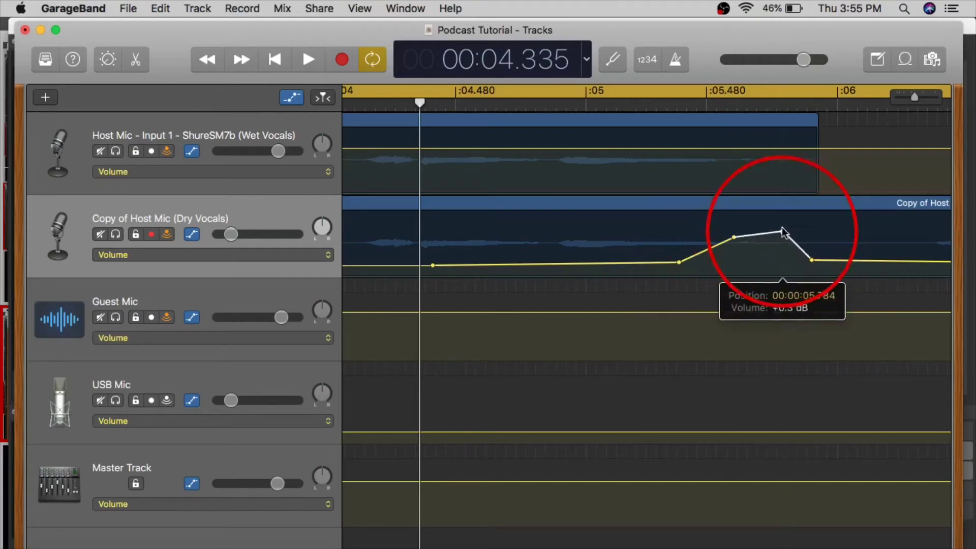
left_click_drag(811, 261, 924, 261)
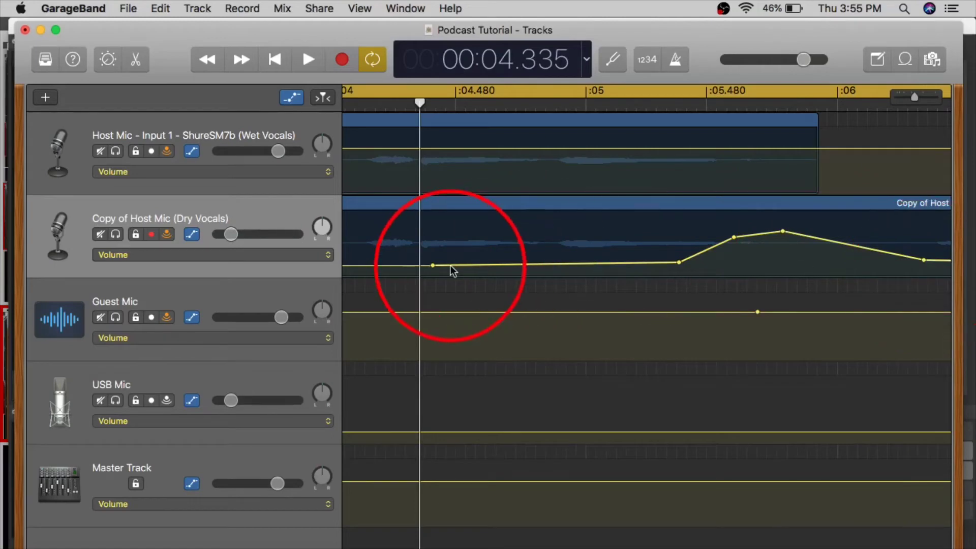
Step: Add a raised volume point at about 4.5 s on Dry Vocals and widen the existing raised section to span about 5.4 s to 6.2 s
left_click(465, 265)
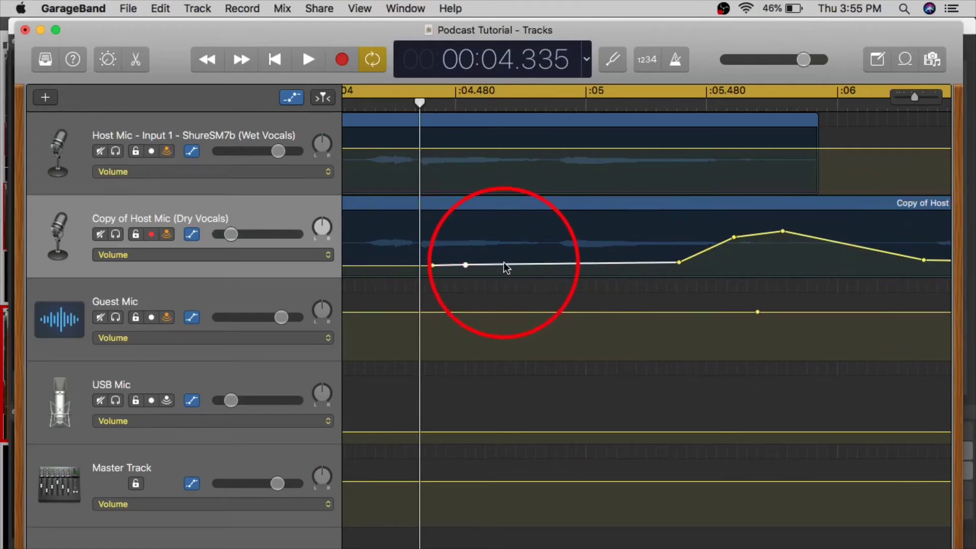
mouse_move(462, 267)
left_mouse_down()
mouse_move(464, 245)
mouse_move(463, 269)
left_mouse_up()
left_click(417, 274)
left_click(413, 269)
left_click_drag(466, 268, 466, 254)
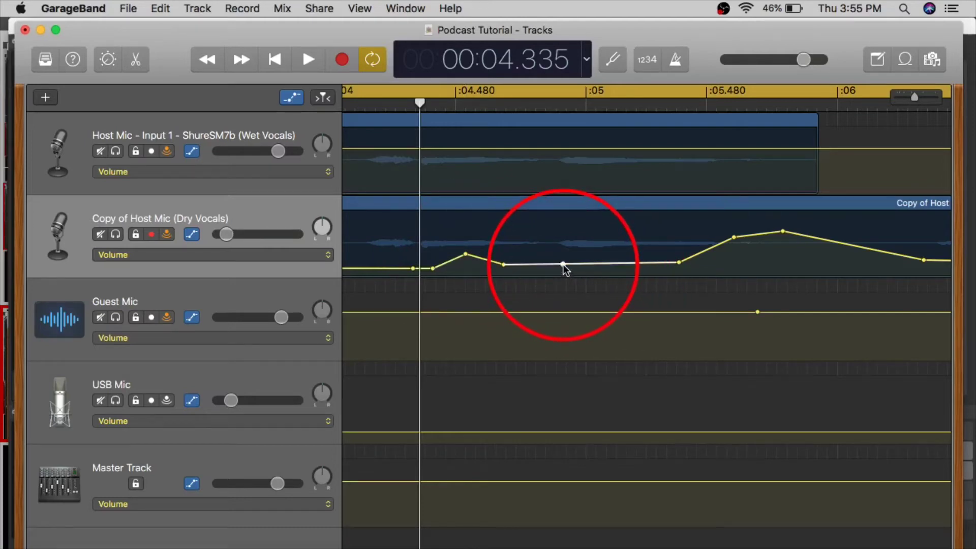
left_click_drag(734, 241, 686, 230)
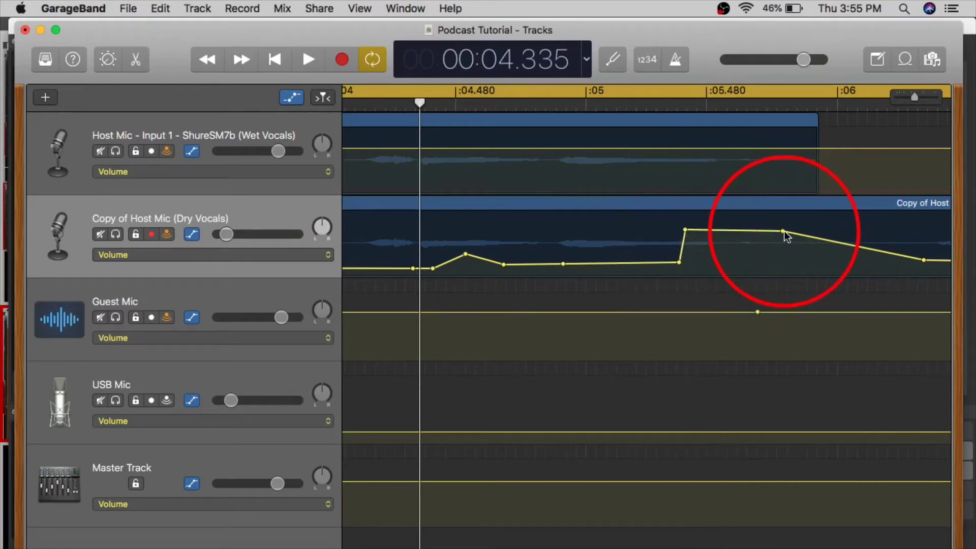
left_click_drag(783, 231, 879, 231)
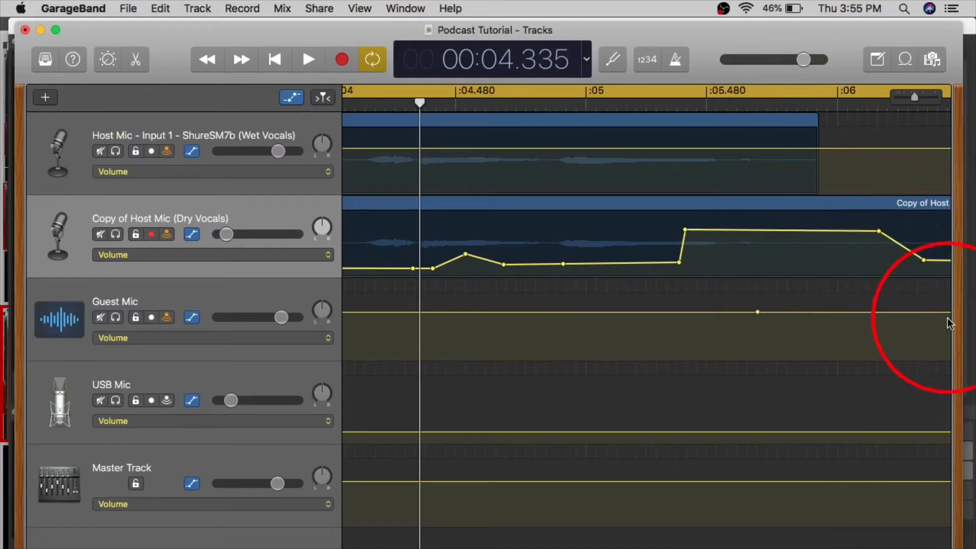
left_click_drag(939, 373, 382, 230)
key("super+BackSpace")
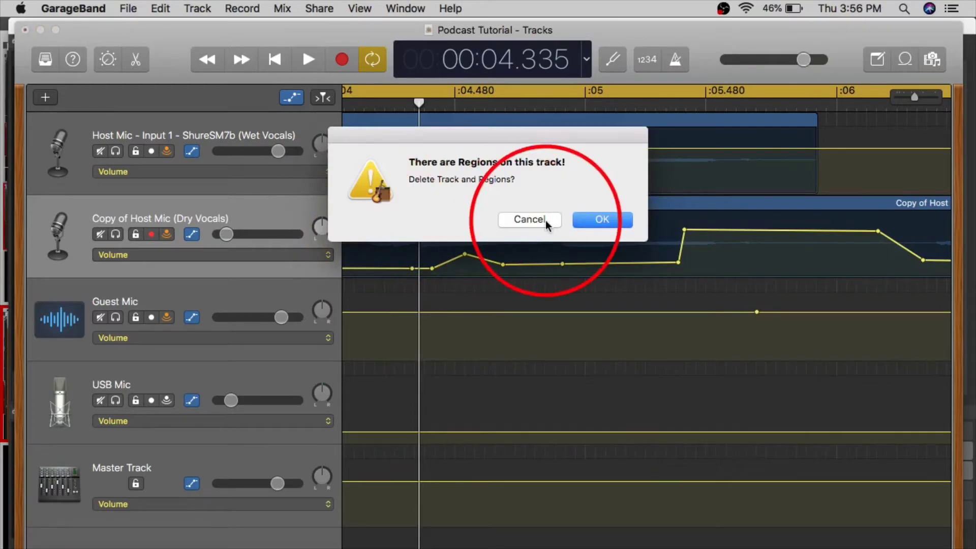
left_click(521, 221)
Step: Delete the Dry Vocals volume automation points between about 4.3 s and 4.9 s, and clear the volume automation point on the Guest Mic track
left_click(412, 268)
left_click(431, 272)
left_click(412, 269)
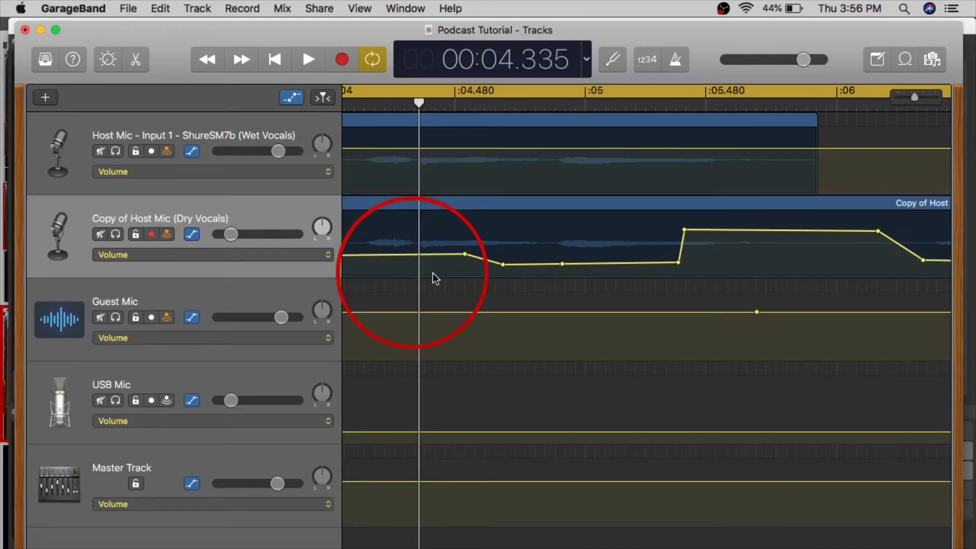
left_click(465, 255)
left_click(503, 265)
left_click(503, 265)
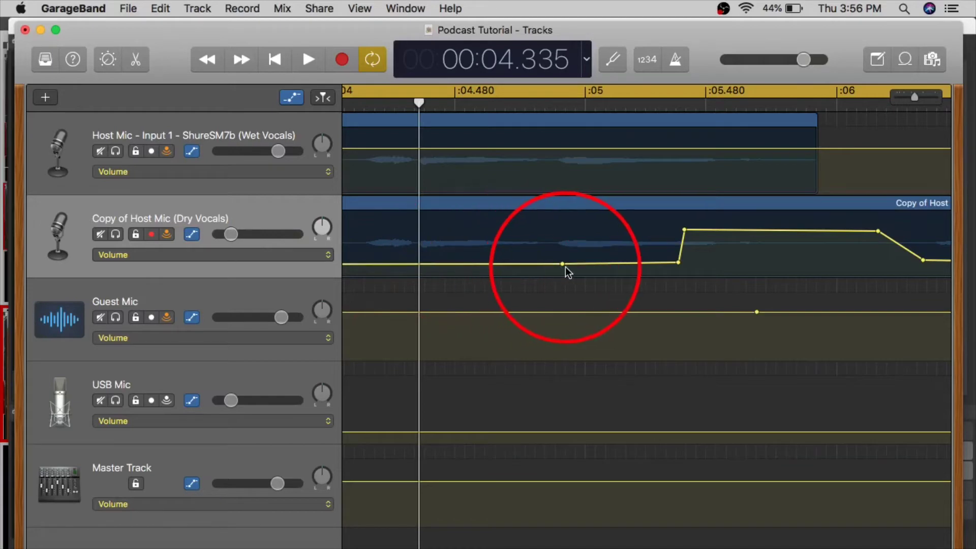
left_click_drag(556, 257, 580, 282)
key("Delete")
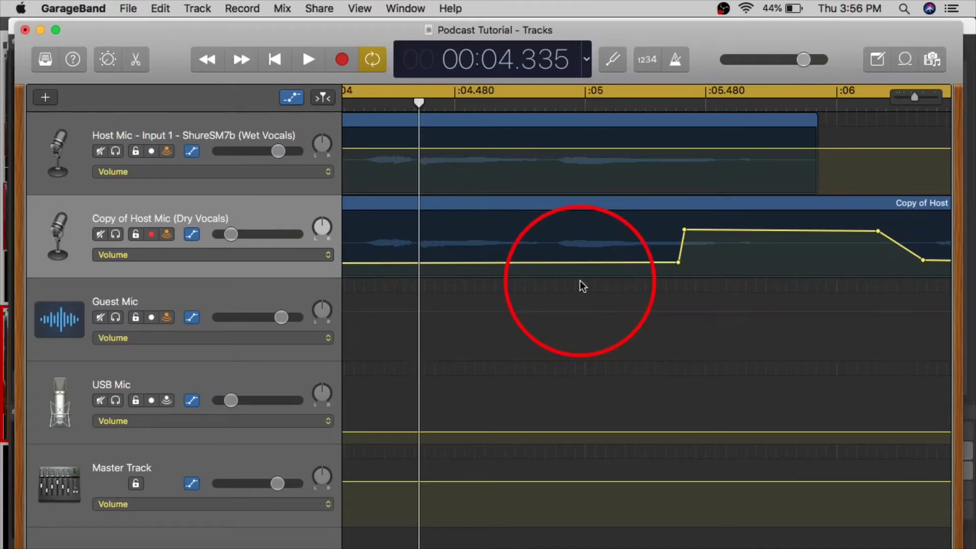
Step: Delete the remaining volume automation points on the Dry Vocals track between about 5.4 s and 6.3 s
left_click_drag(668, 216, 754, 282)
left_click(773, 287)
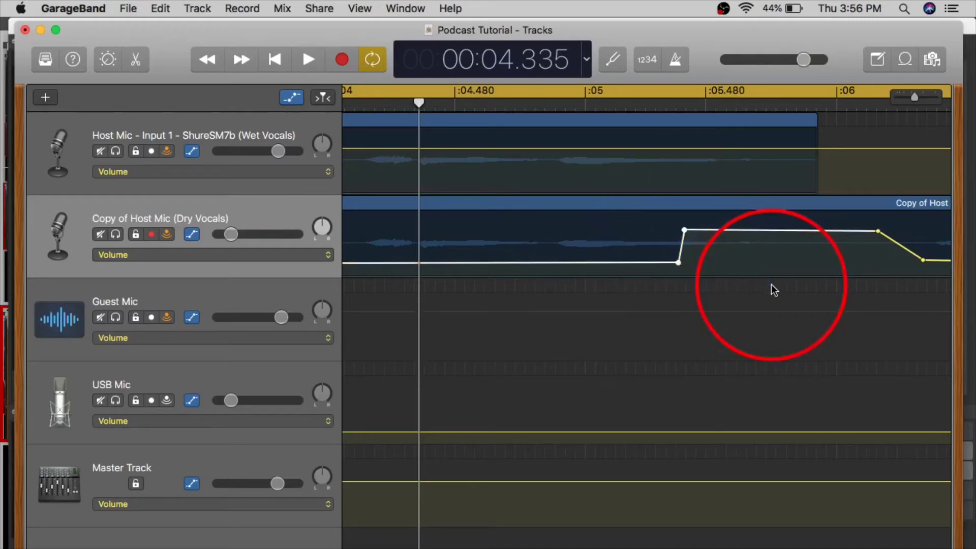
key("Delete")
left_click_drag(854, 222, 931, 290)
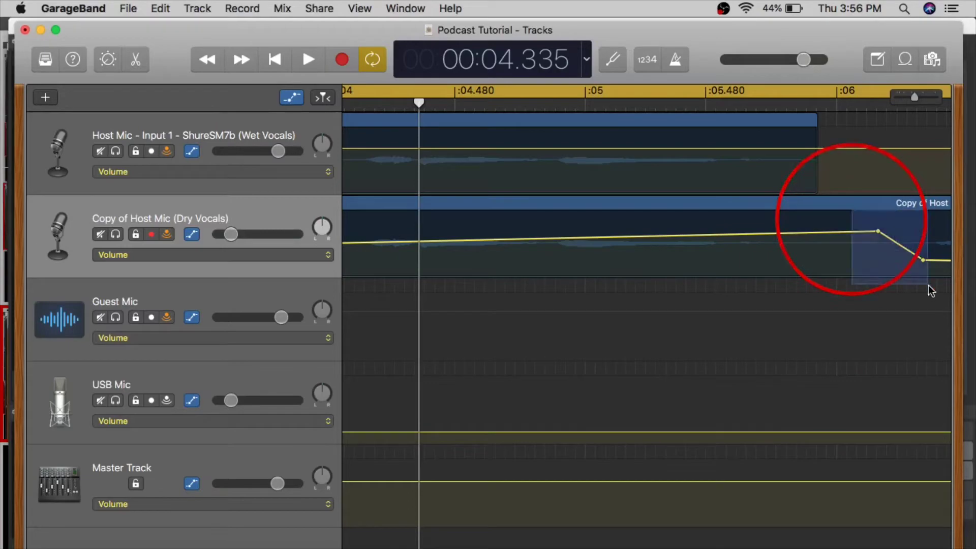
left_click(931, 291)
key("Delete")
left_click(456, 364)
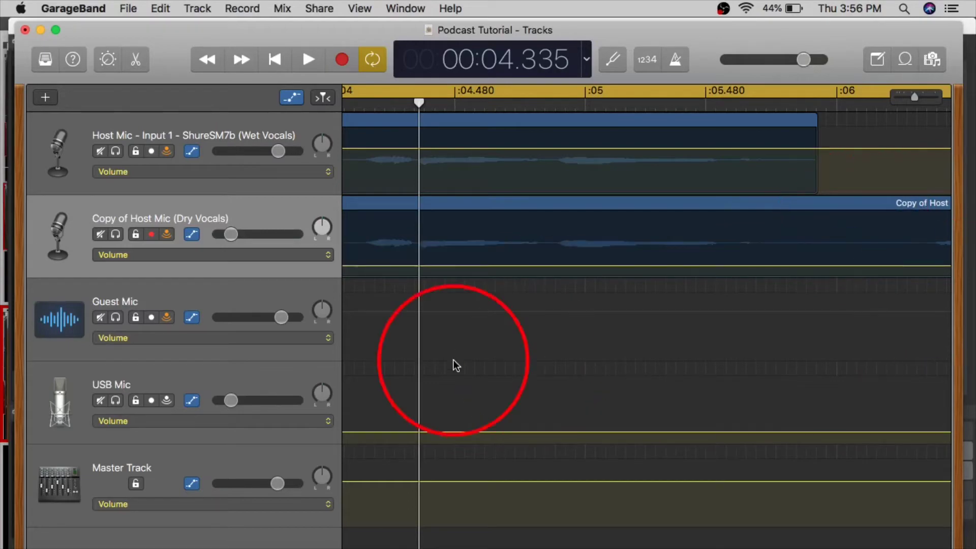